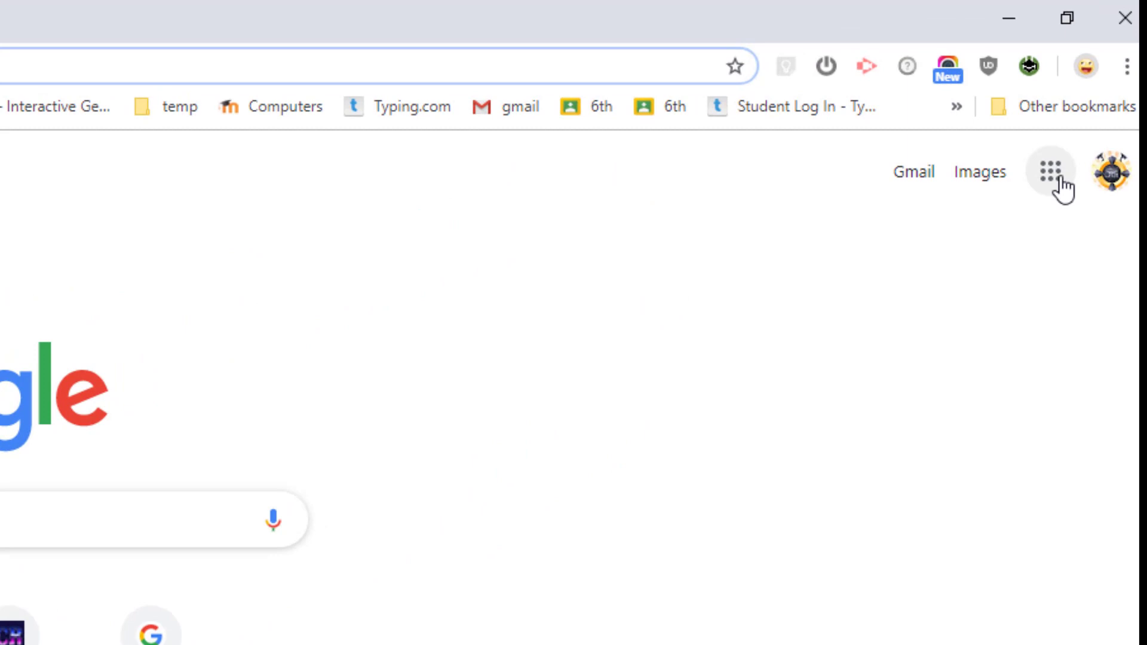
Step: Go to Google Drive through the apps grid and open the New file menu
{"action": "left_click", "coordinate": [1101, 81]}
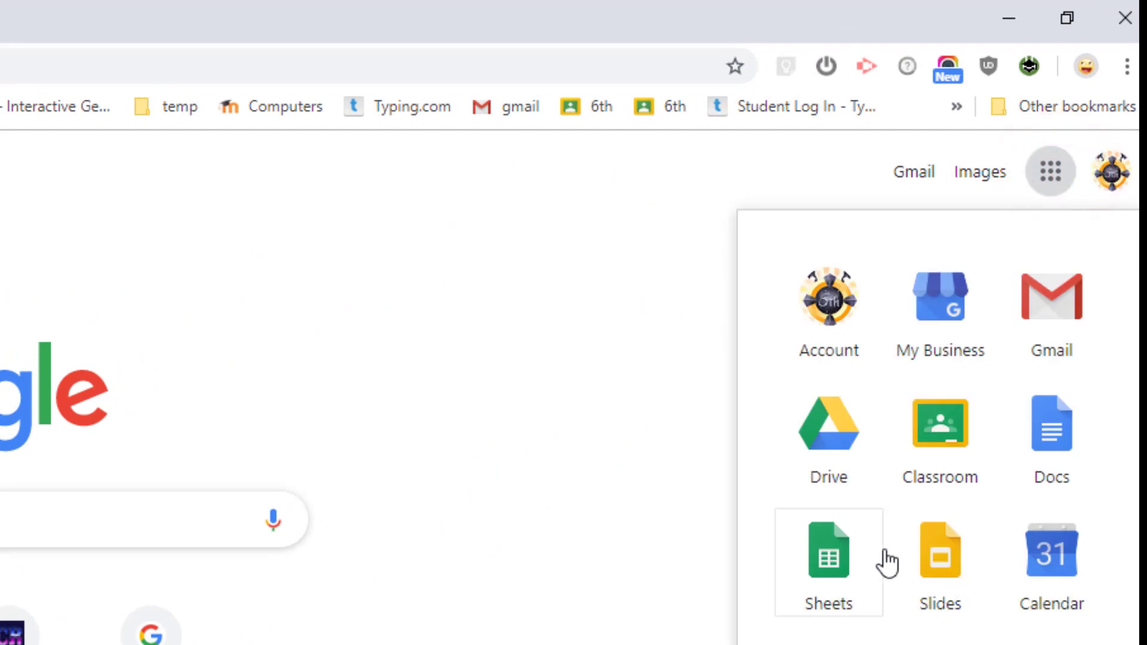
{"action": "left_click", "coordinate": [820, 431]}
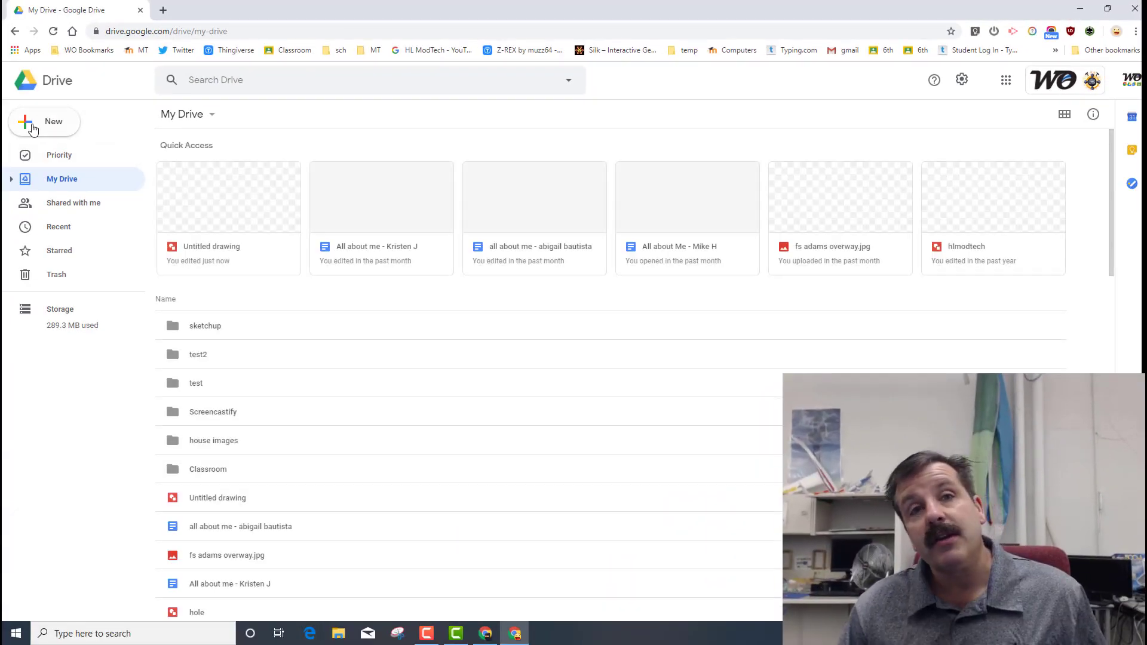
{"action": "left_click", "coordinate": [35, 122]}
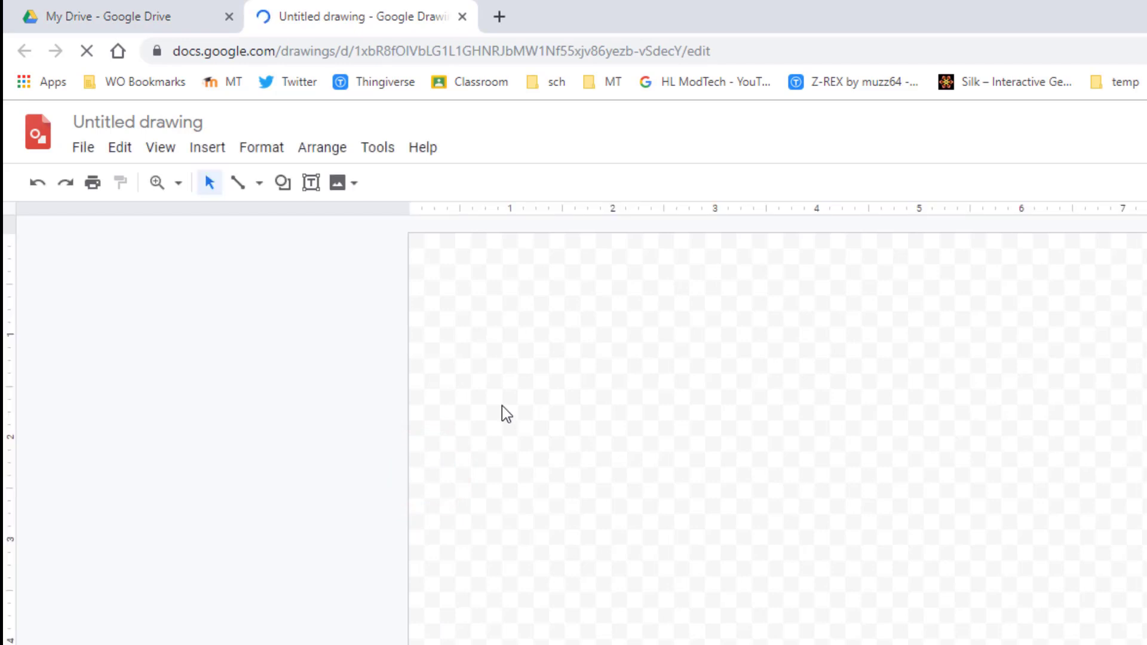
Step: Rename the untitled drawing to 'concept map stem'
{"action": "left_click", "coordinate": [133, 122]}
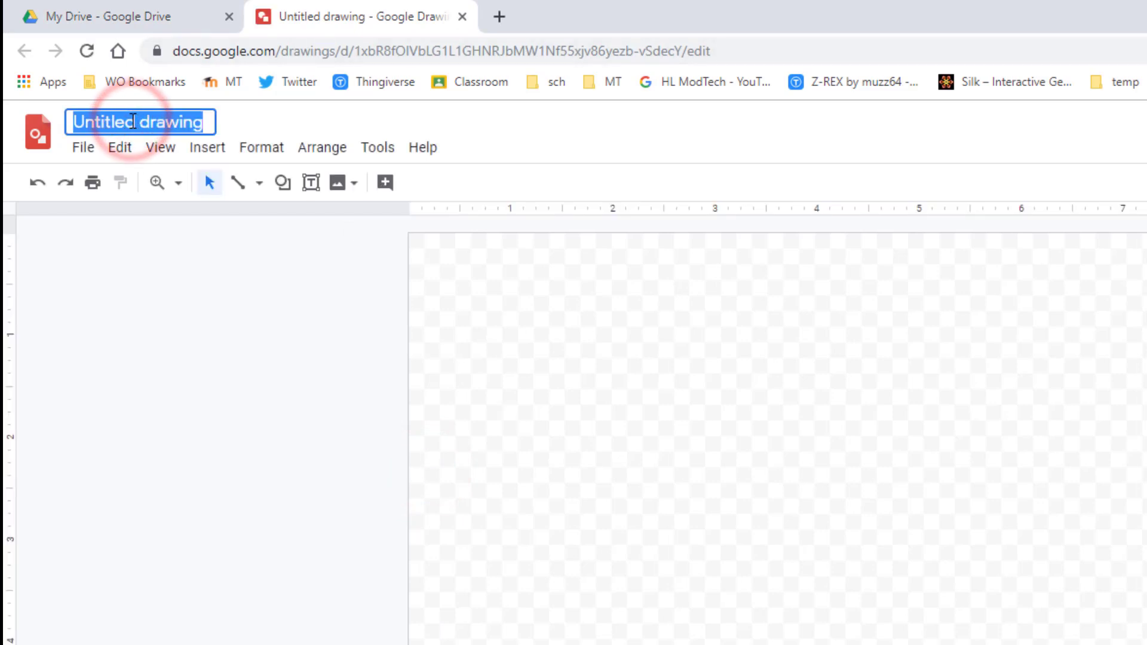
{"action": "type", "text": "concept map stem"}
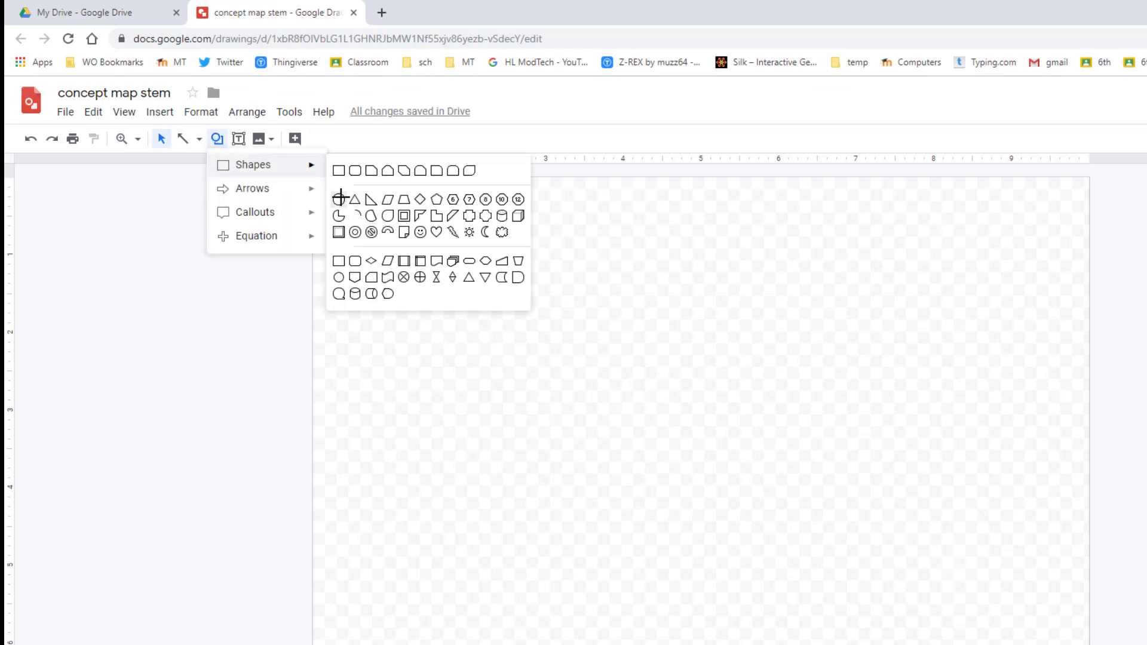
Step: Draw an oval near the lower middle of the page and fill it greyish teal
{"action": "left_click", "coordinate": [340, 198]}
{"action": "left_click_drag", "start_coordinate": [609, 441], "coordinate": [779, 505]}
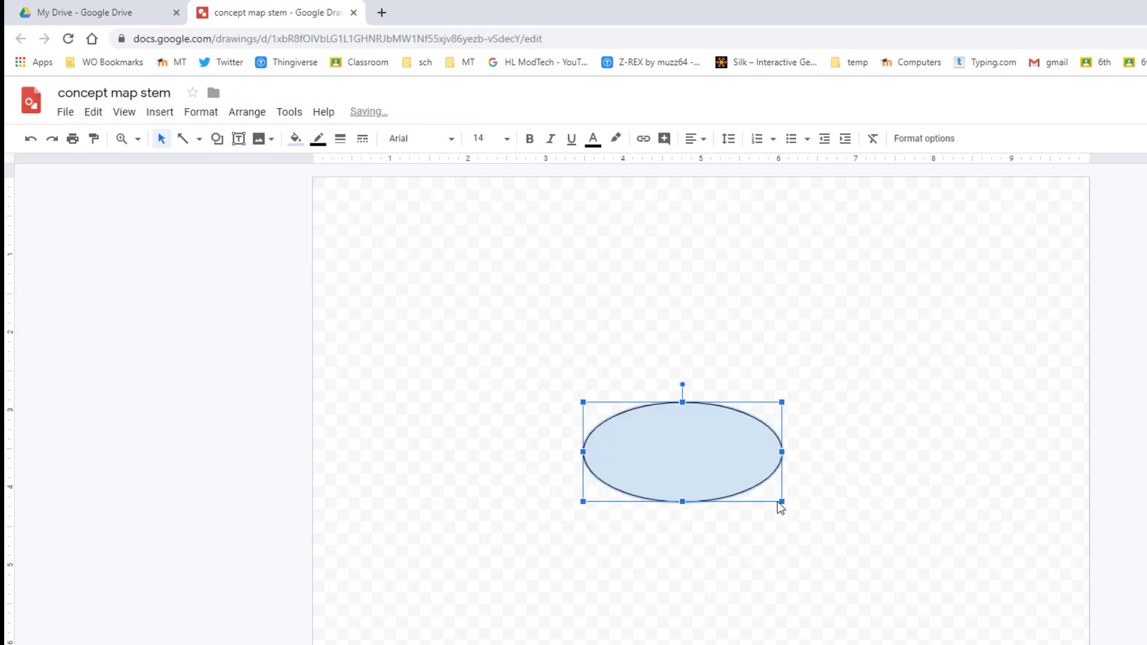
{"action": "left_click", "coordinate": [296, 140]}
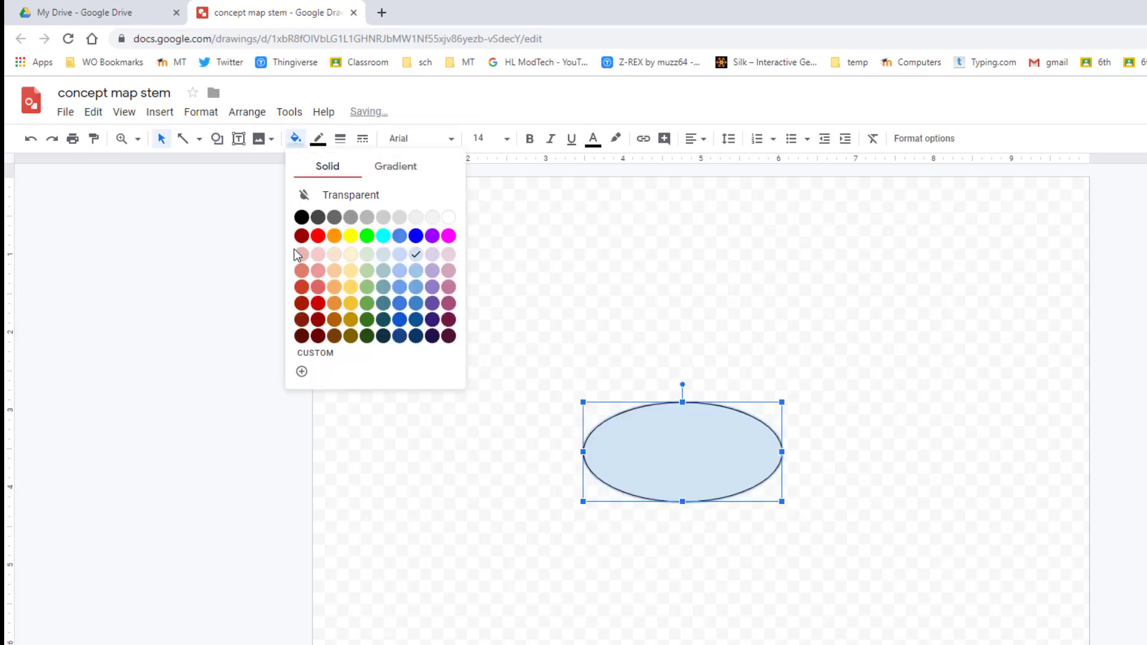
{"action": "left_click", "coordinate": [383, 272]}
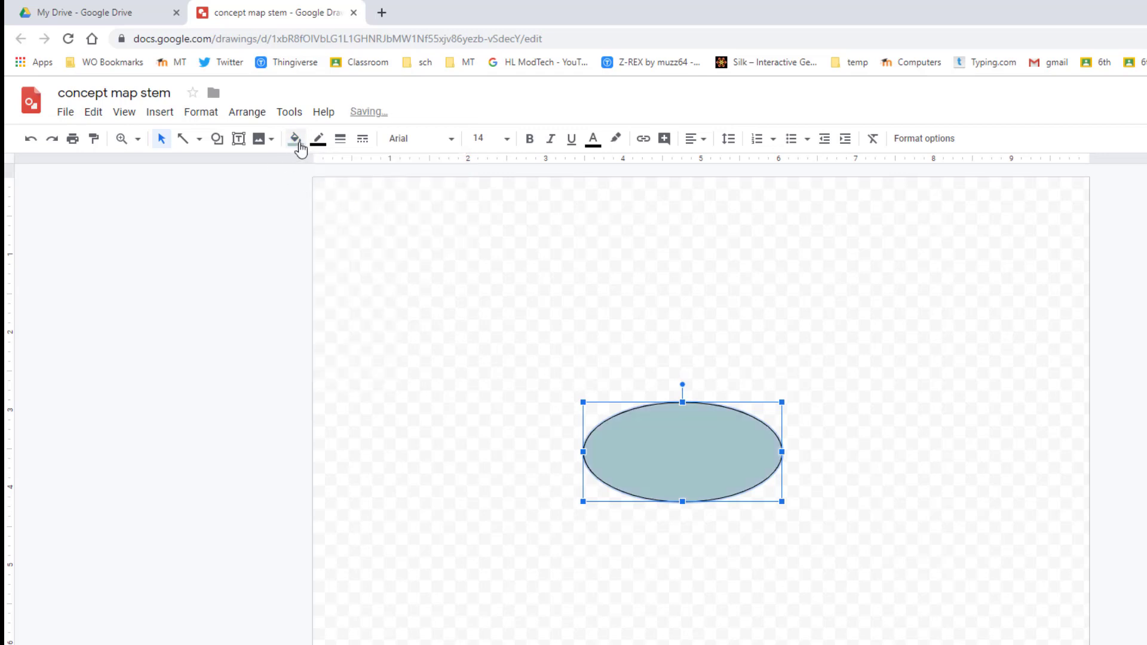
Step: Type 'Stem' inside the teal oval, then nudge the oval slightly right and down
{"action": "double_click", "coordinate": [670, 448]}
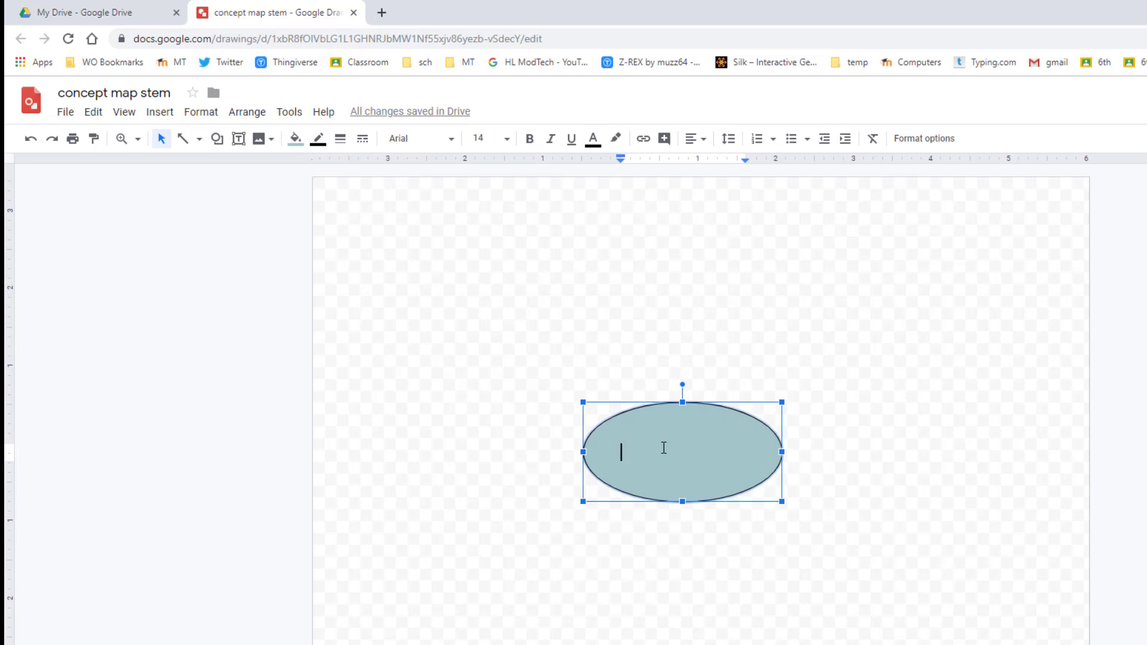
{"action": "type", "text": "Stem"}
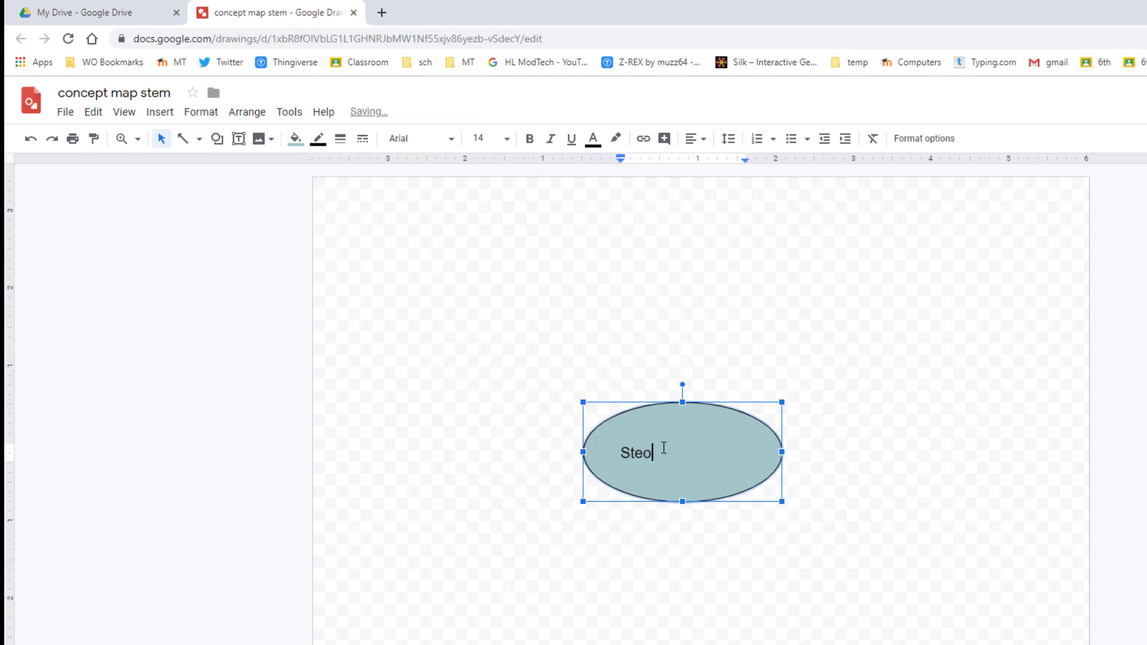
{"action": "left_click", "coordinate": [807, 421]}
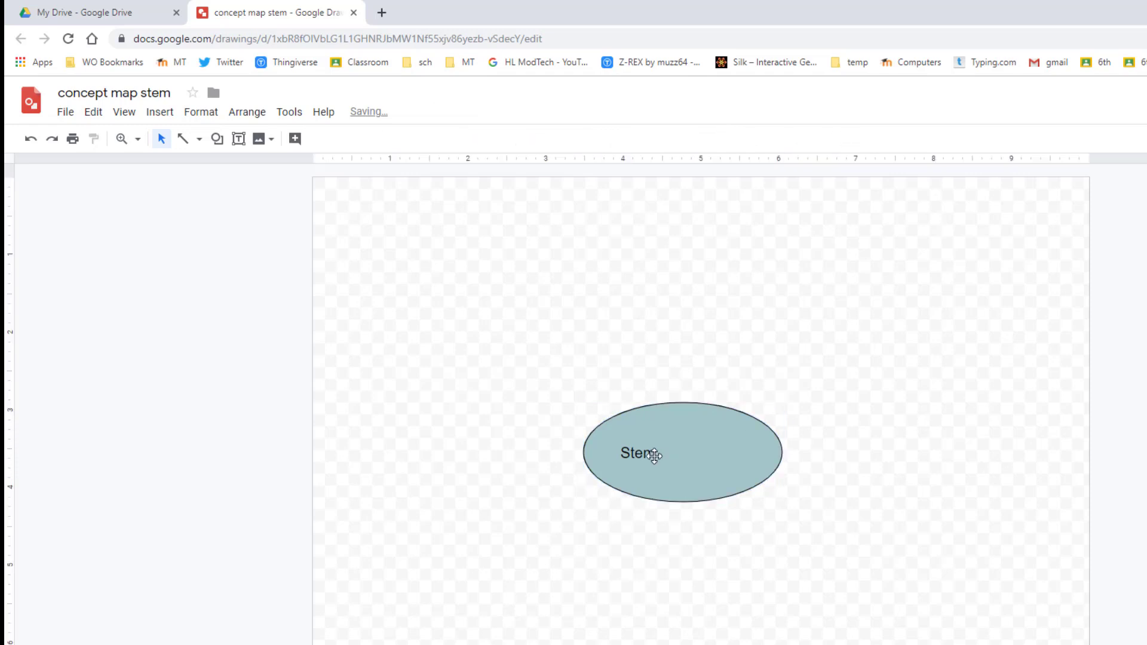
{"action": "left_click", "coordinate": [636, 453]}
{"action": "left_click_drag", "start_coordinate": [612, 458], "coordinate": [663, 462]}
Step: Set the Stem label's font to Anton at size 24
{"action": "left_click", "coordinate": [628, 459]}
{"action": "left_click", "coordinate": [449, 138]}
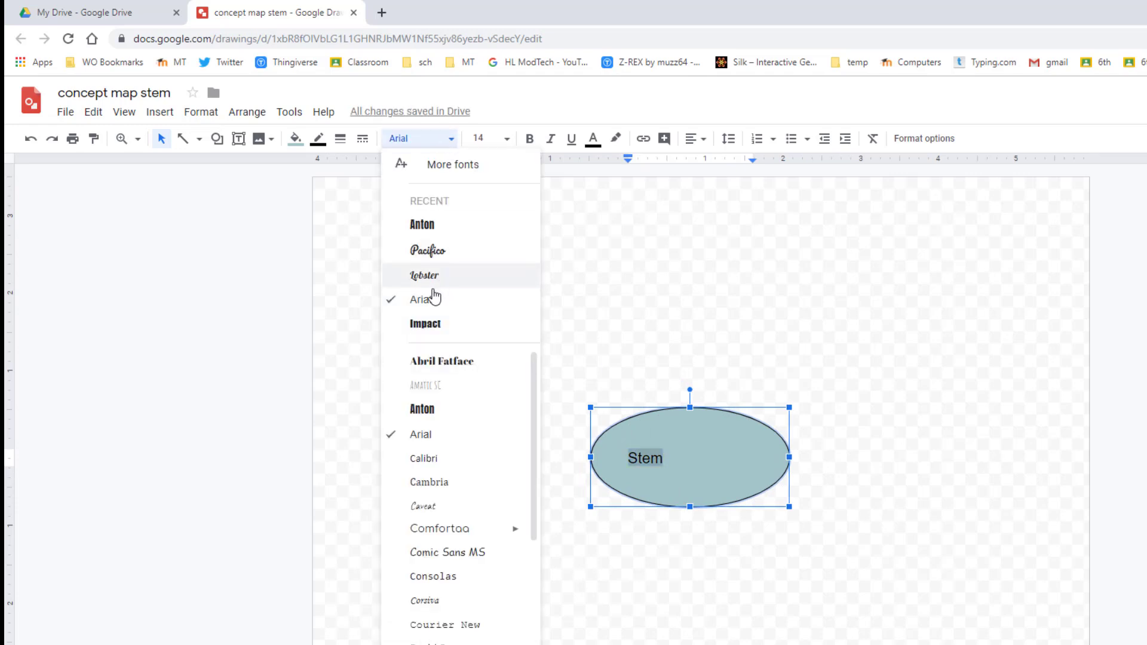
{"action": "left_click", "coordinate": [435, 249]}
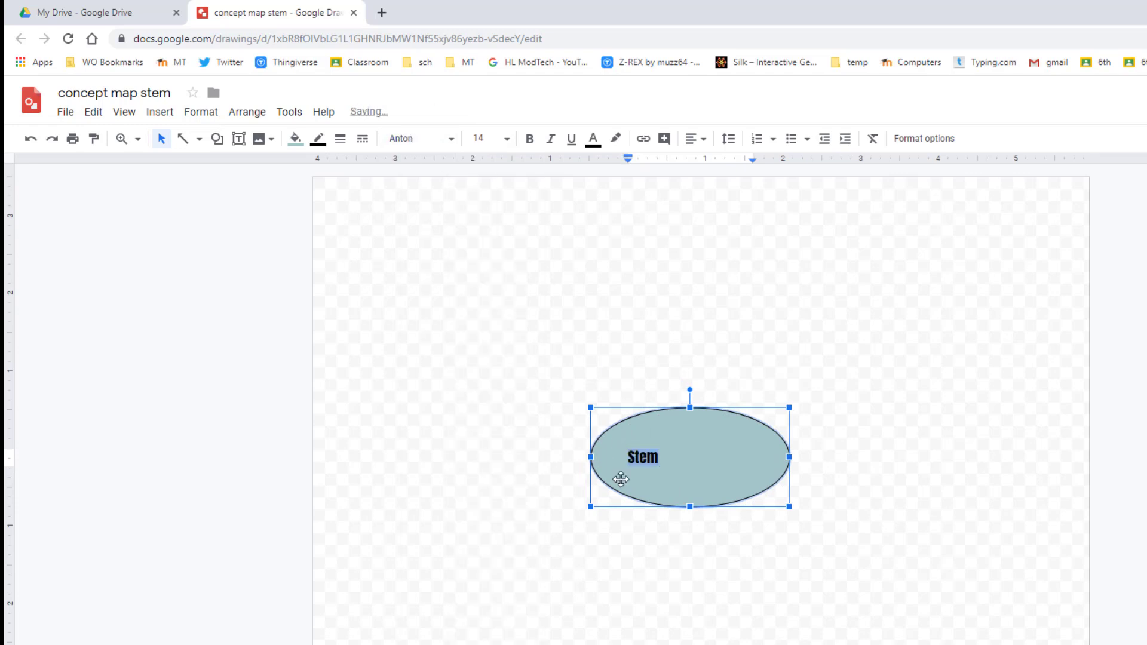
{"action": "left_click", "coordinate": [506, 138]}
{"action": "left_click", "coordinate": [485, 379]}
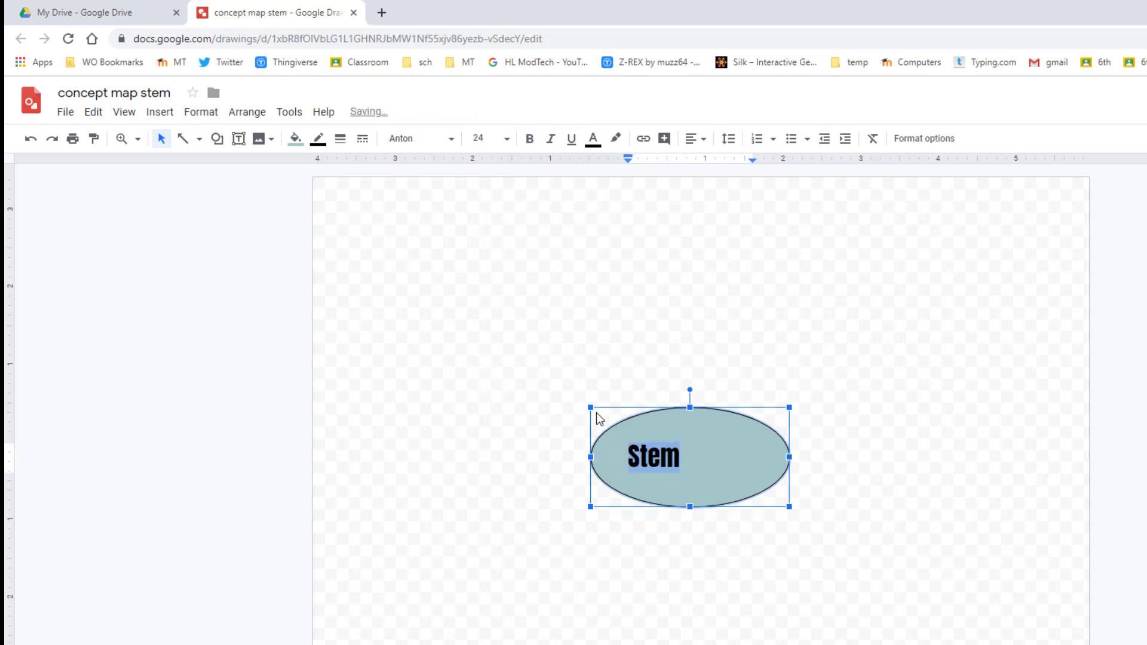
Step: Centre the Stem label horizontally and vertically inside the oval
{"action": "left_click", "coordinate": [659, 465]}
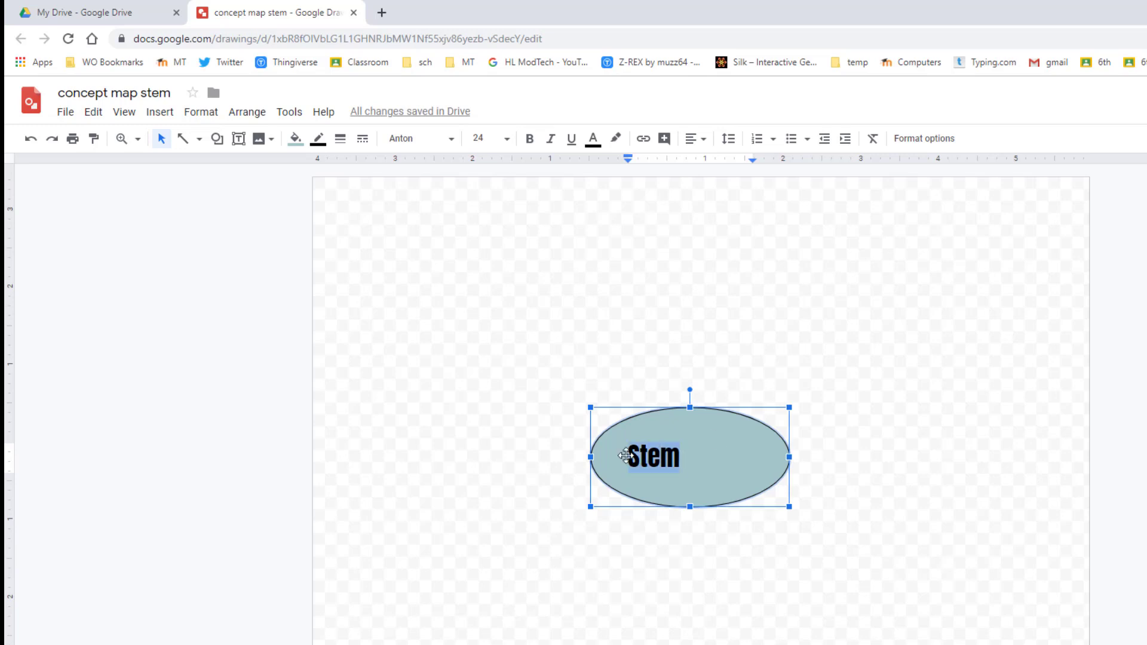
{"action": "left_click", "coordinate": [695, 140]}
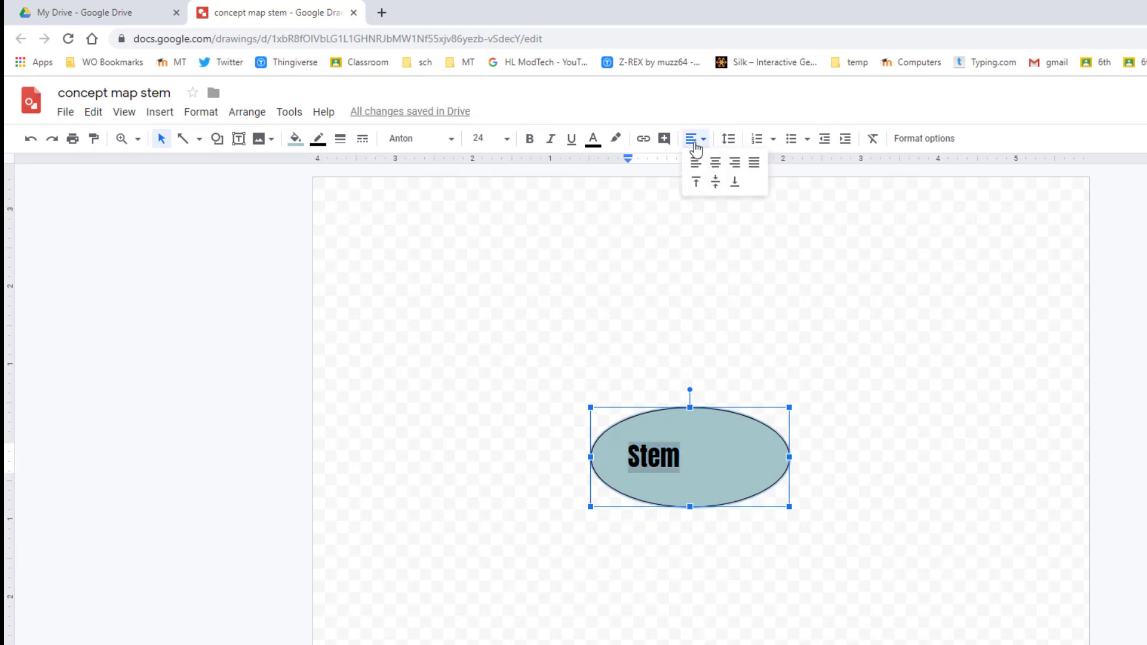
{"action": "left_click", "coordinate": [717, 164]}
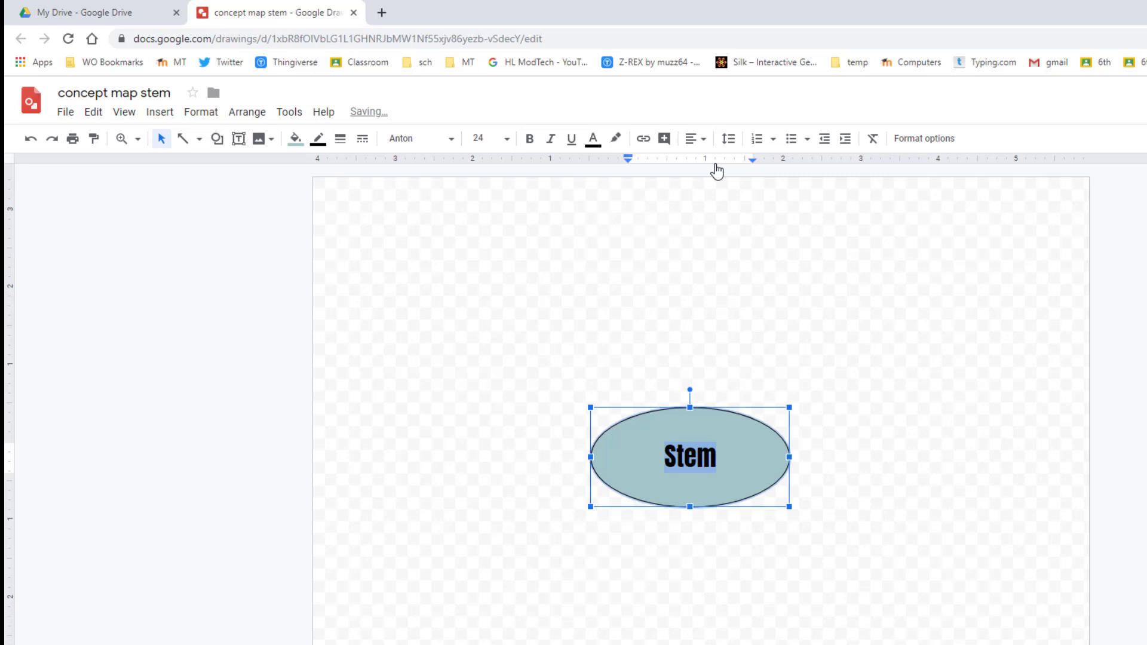
{"action": "left_click", "coordinate": [703, 140]}
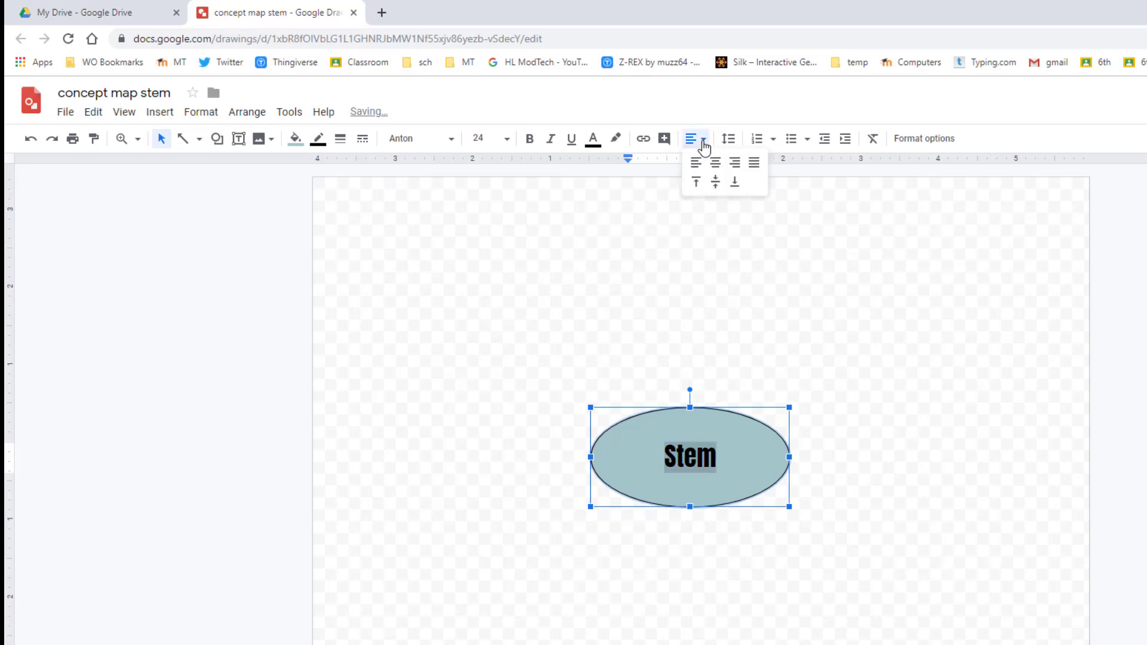
{"action": "left_click", "coordinate": [717, 184]}
{"action": "left_click", "coordinate": [565, 373]}
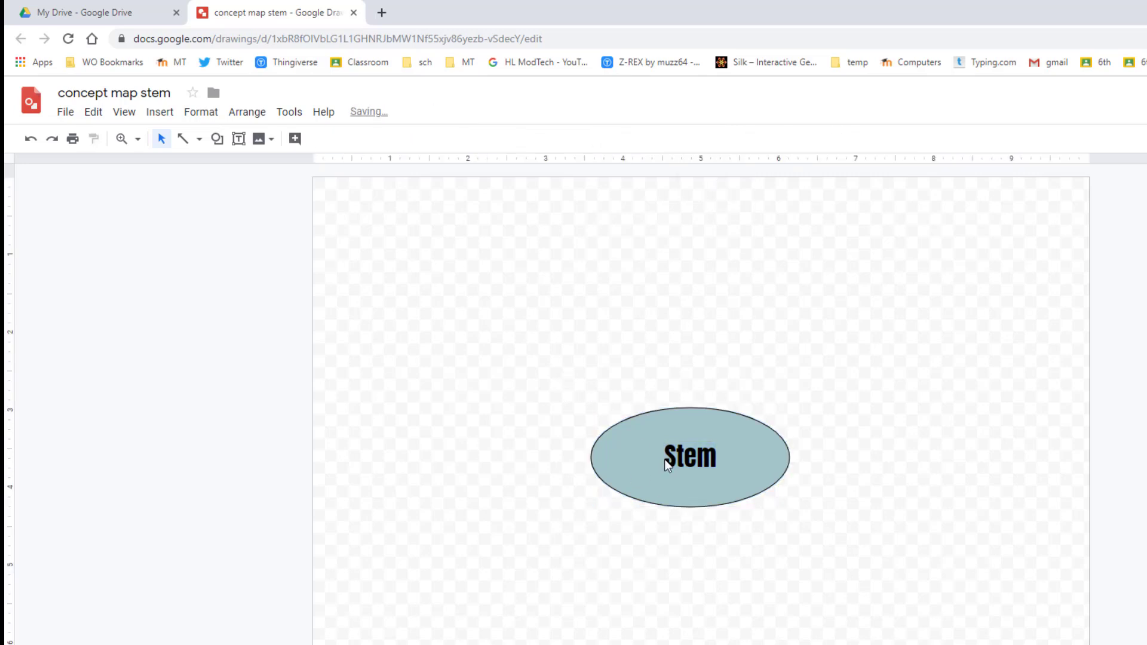
Step: Draw a rectangle in the upper left of the page
{"action": "left_click", "coordinate": [217, 139]}
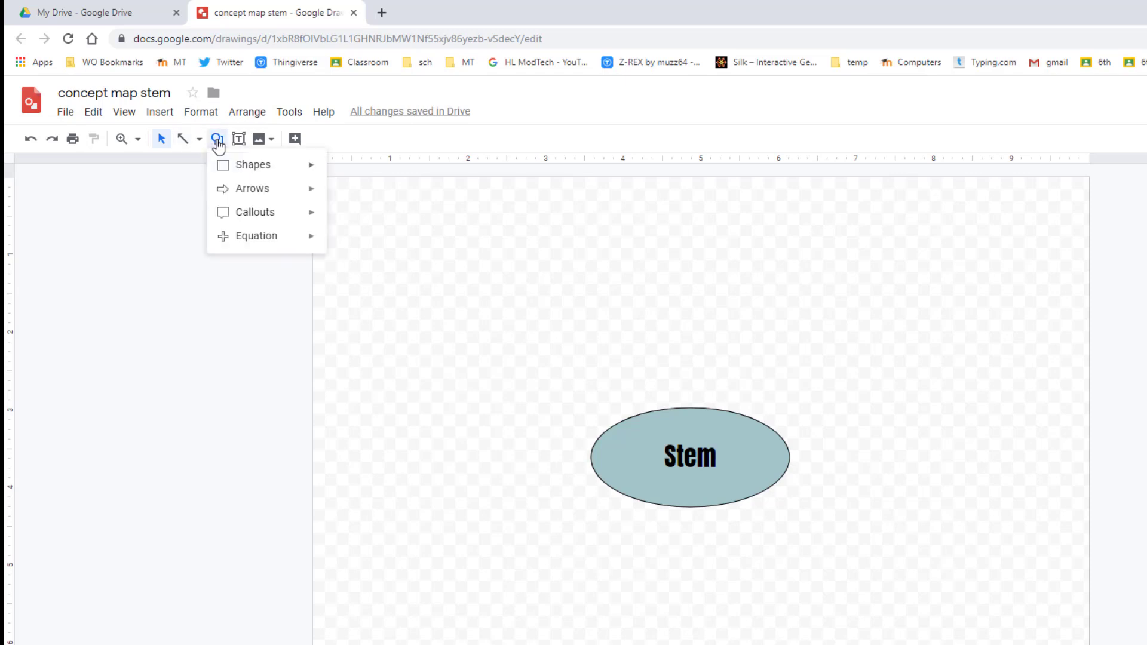
{"action": "mouse_move", "coordinate": [252, 165]}
{"action": "left_click", "coordinate": [337, 172]}
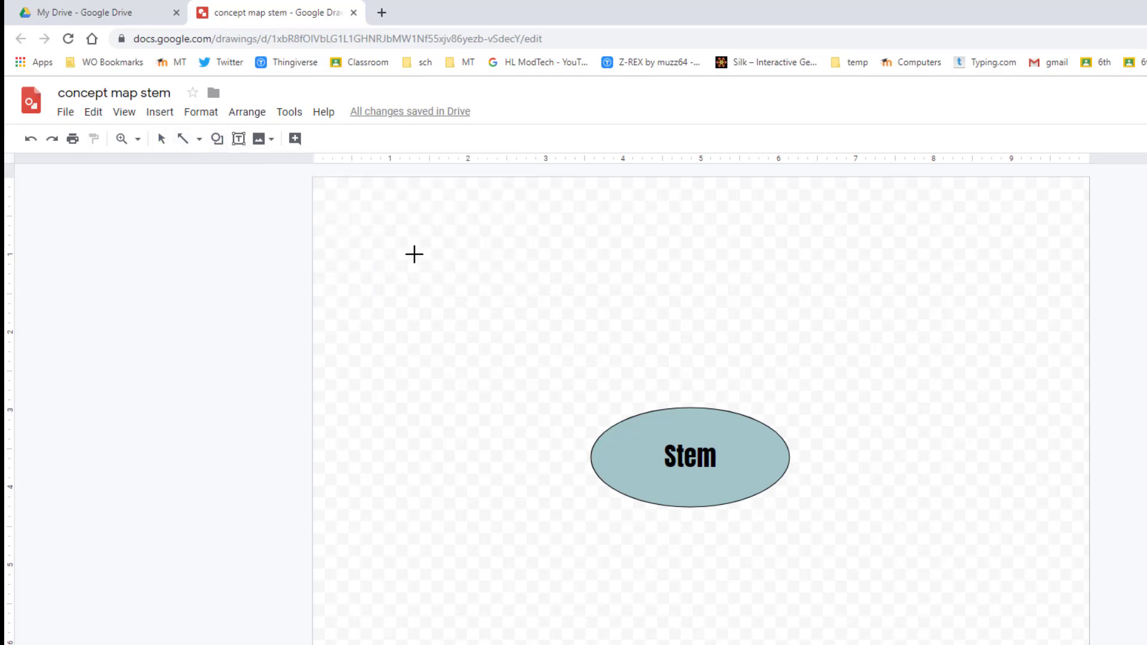
{"action": "left_click_drag", "start_coordinate": [411, 248], "coordinate": [557, 341]}
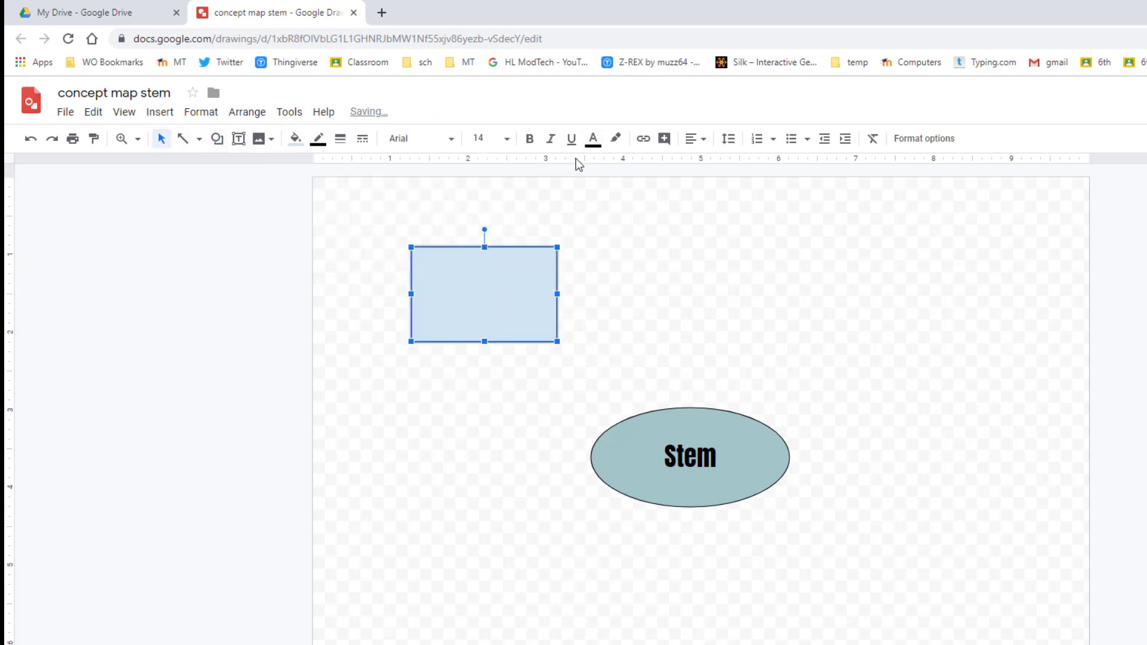
Step: Paint the Stem oval's teal Anton style onto the rectangle and label it 'Science'
{"action": "left_click", "coordinate": [93, 139]}
{"action": "left_click", "coordinate": [644, 459]}
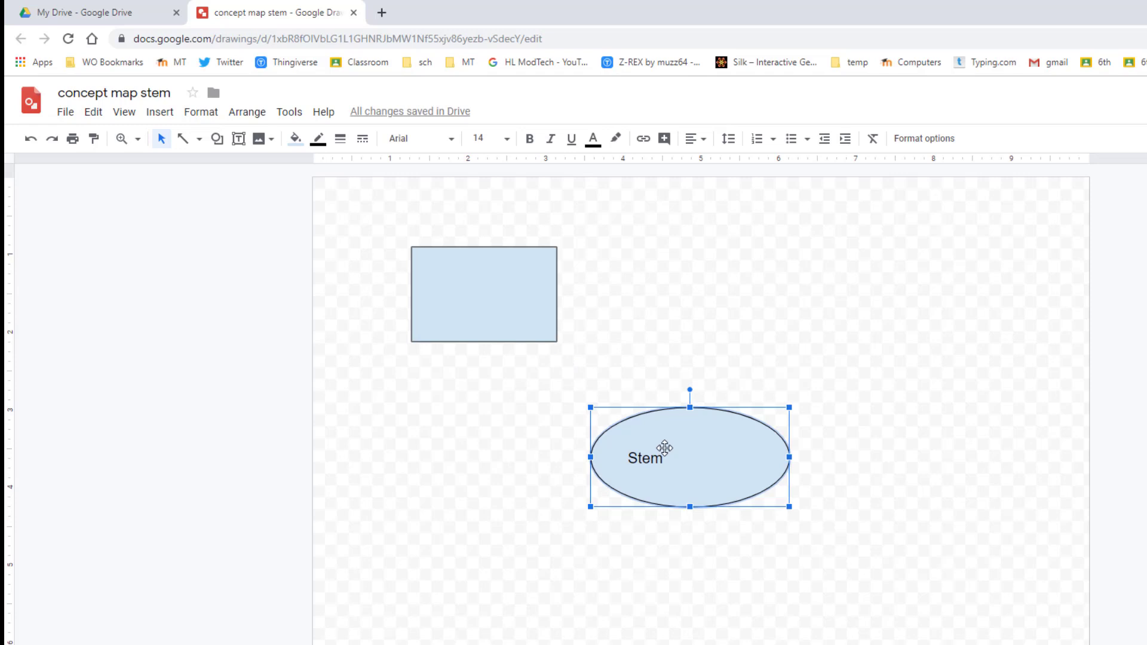
{"action": "key", "text": "ctrl+z"}
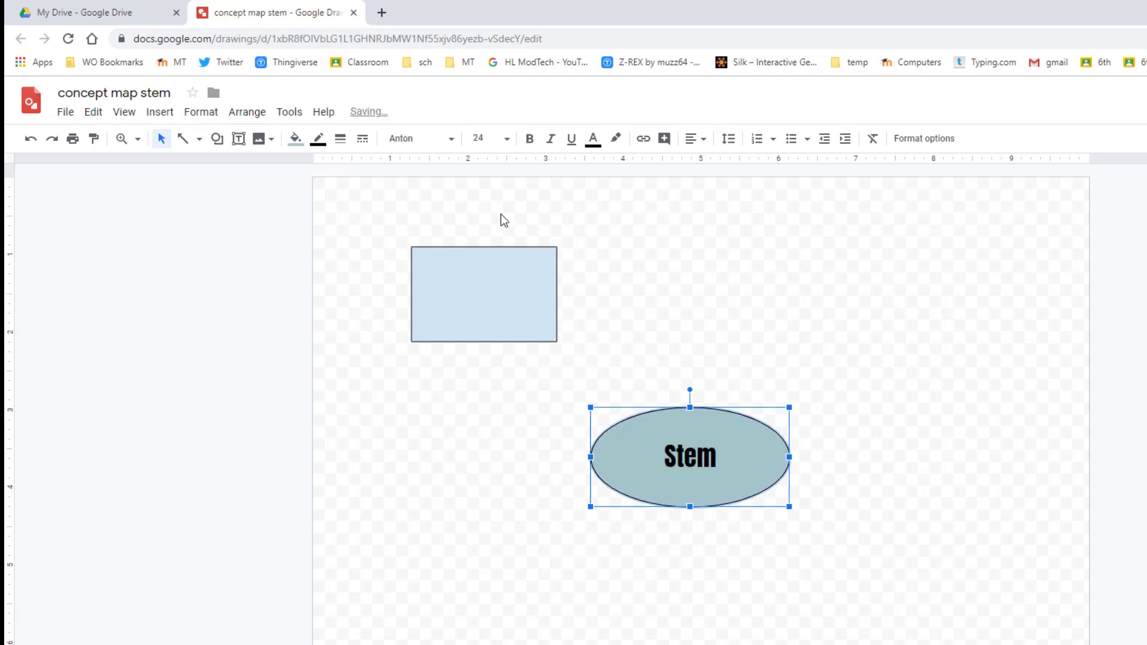
{"action": "left_click", "coordinate": [93, 139]}
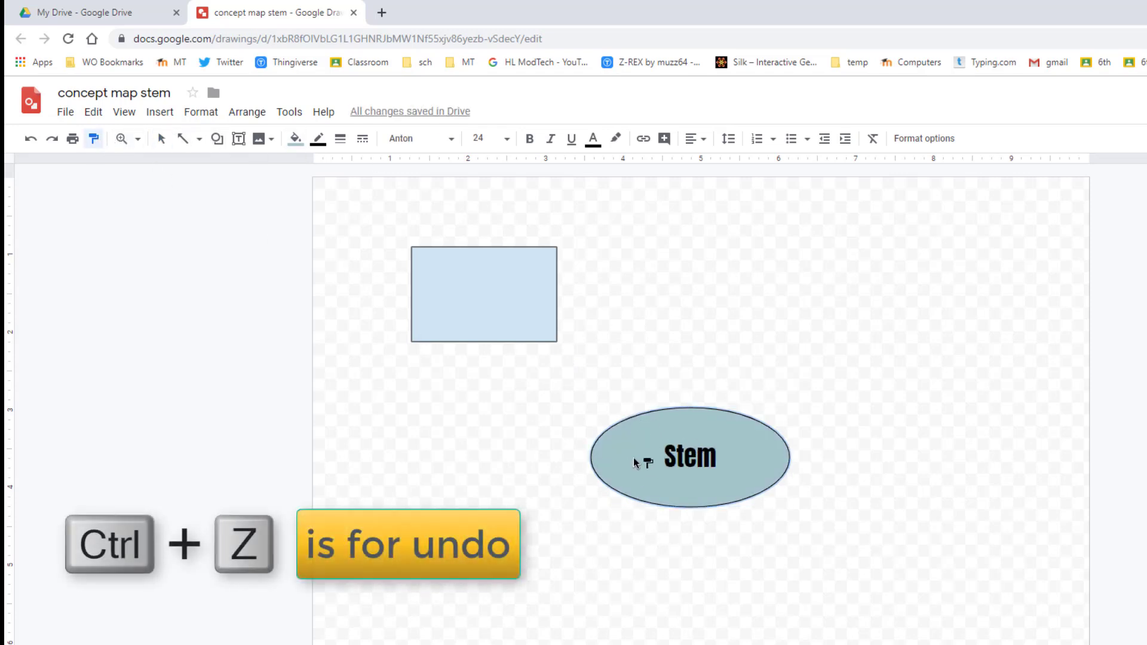
{"action": "left_click", "coordinate": [478, 306]}
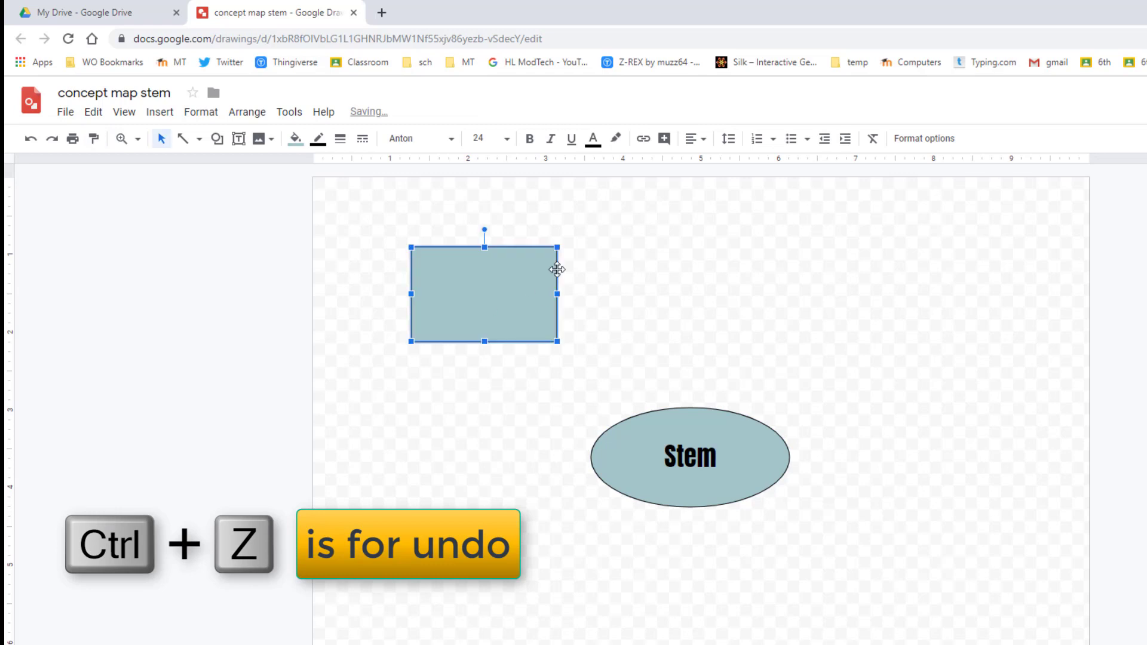
{"action": "left_click", "coordinate": [476, 283]}
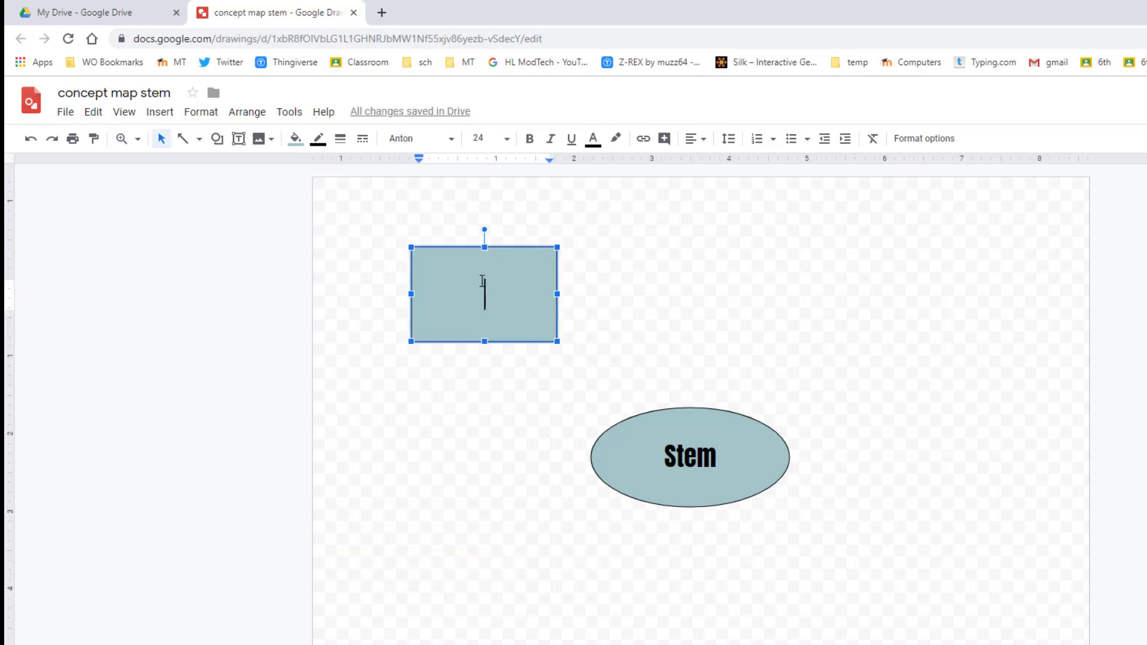
{"action": "type", "text": "Scie"}
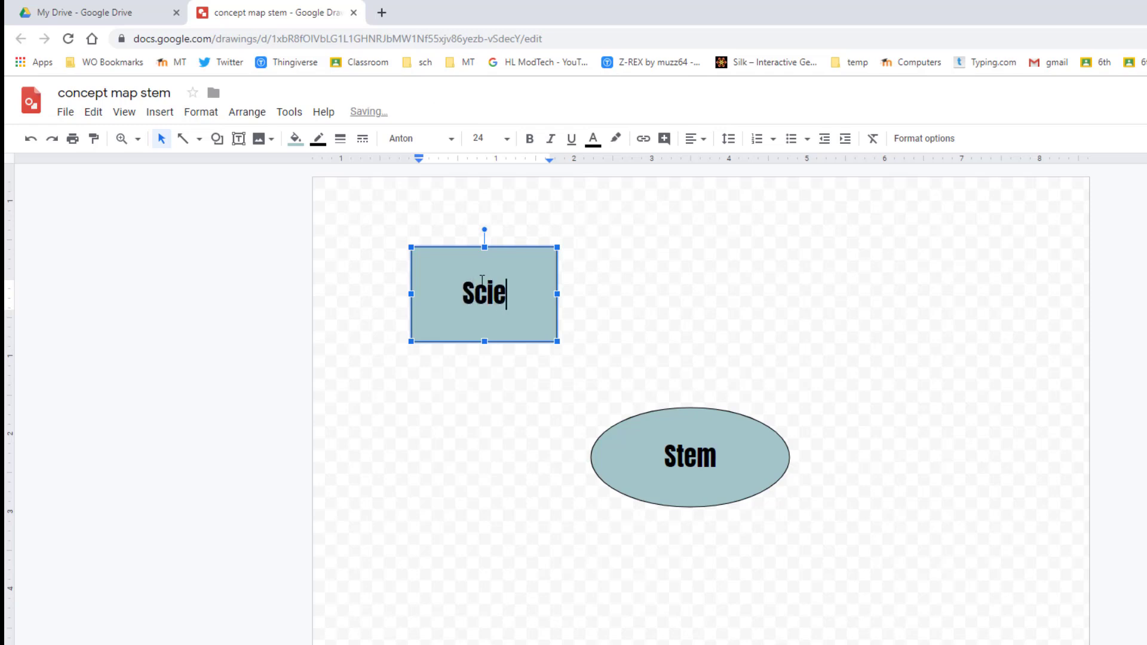
{"action": "type", "text": "nce"}
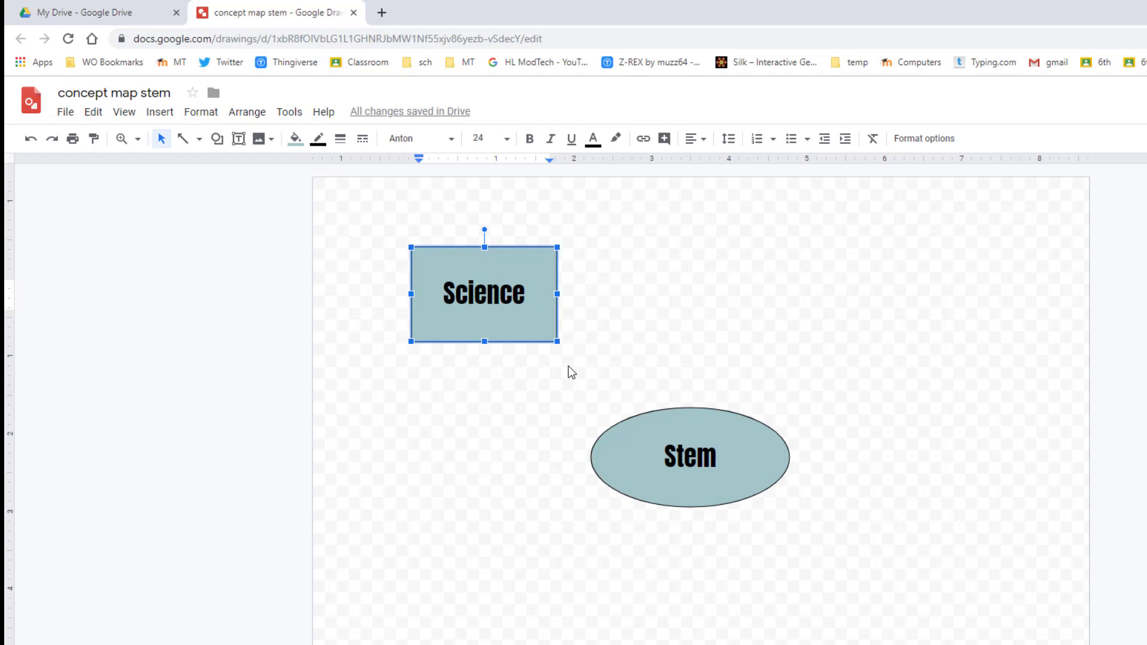
{"action": "left_click", "coordinate": [511, 401]}
Step: Change the Science rectangle into a rounded rectangle
{"action": "left_click", "coordinate": [471, 317]}
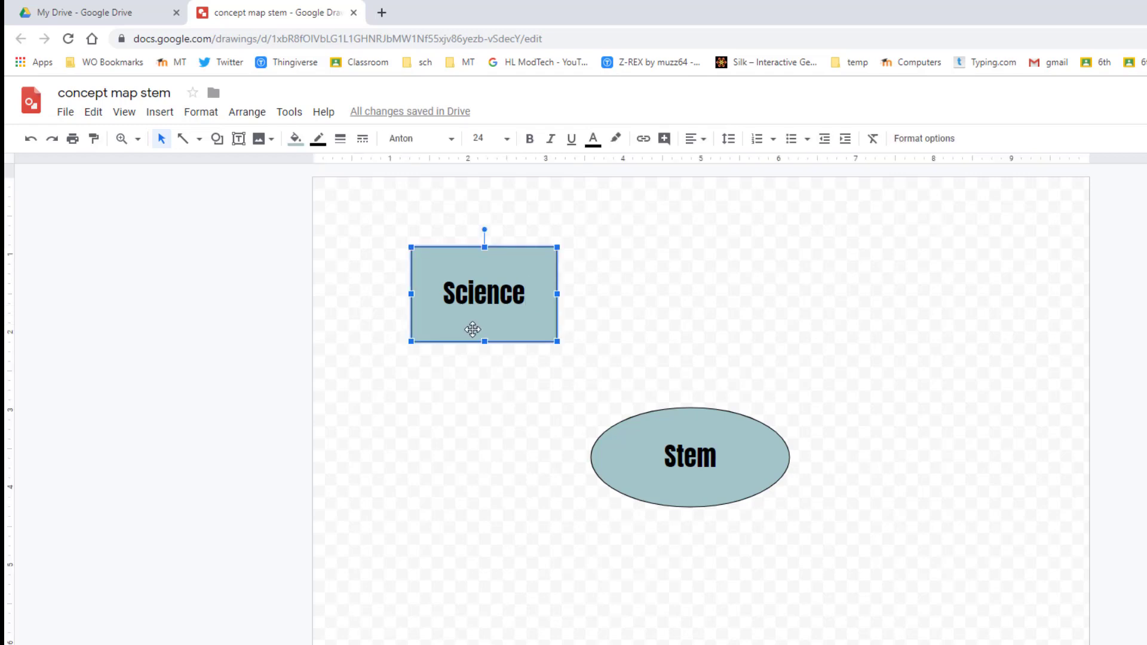
{"action": "right_click", "coordinate": [469, 328]}
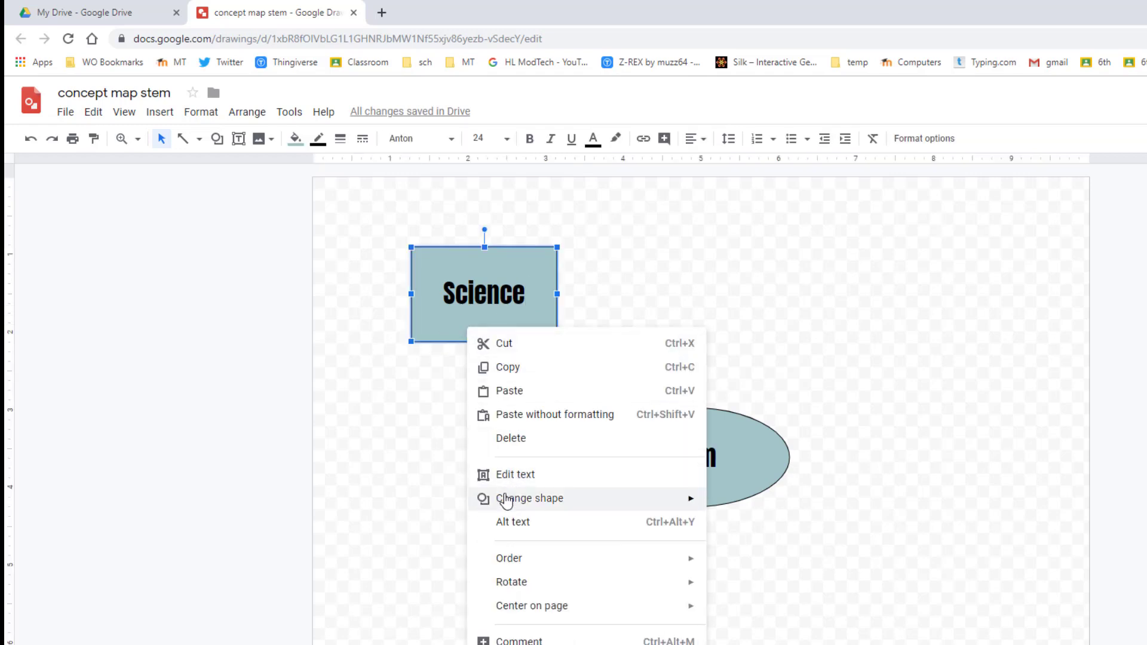
{"action": "mouse_move", "coordinate": [753, 504]}
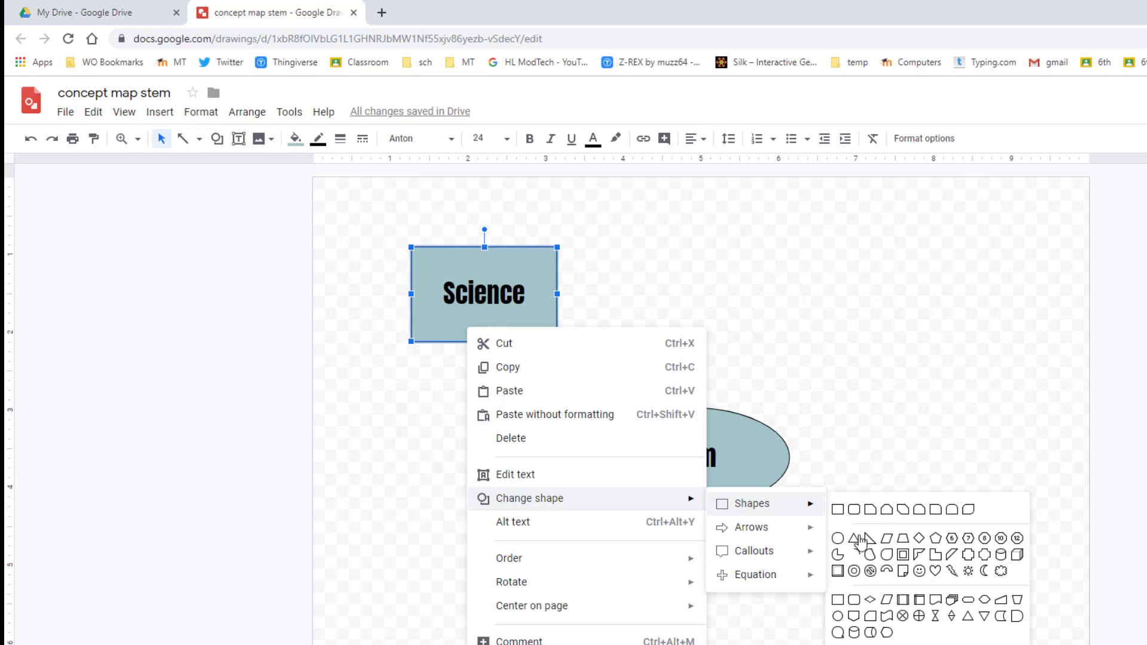
{"action": "left_click", "coordinate": [855, 511]}
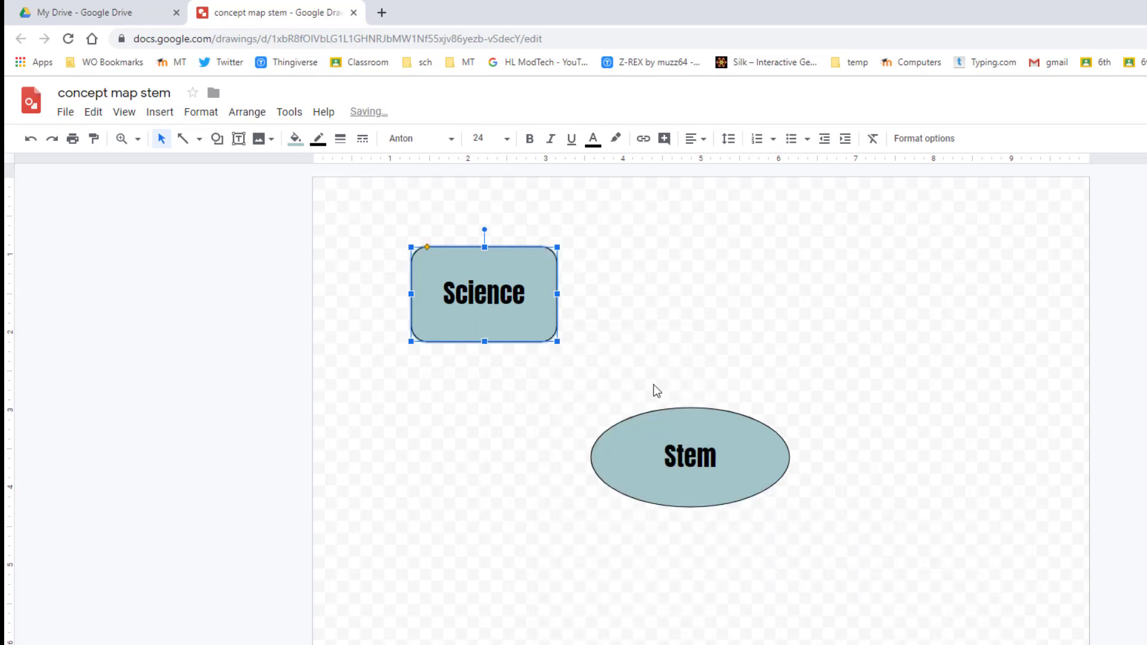
{"action": "left_click", "coordinate": [608, 382]}
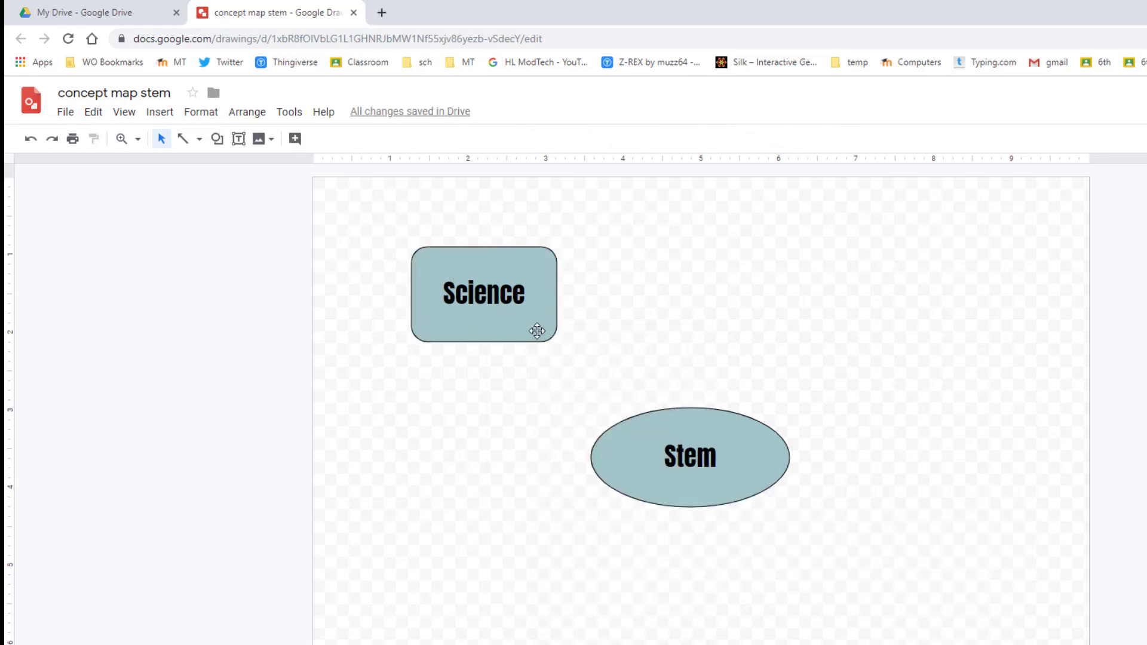
Step: Widen the Science box on both sides and make its corners more rounded
{"action": "left_click", "coordinate": [555, 305]}
{"action": "left_click_drag", "start_coordinate": [557, 294], "coordinate": [591, 294]}
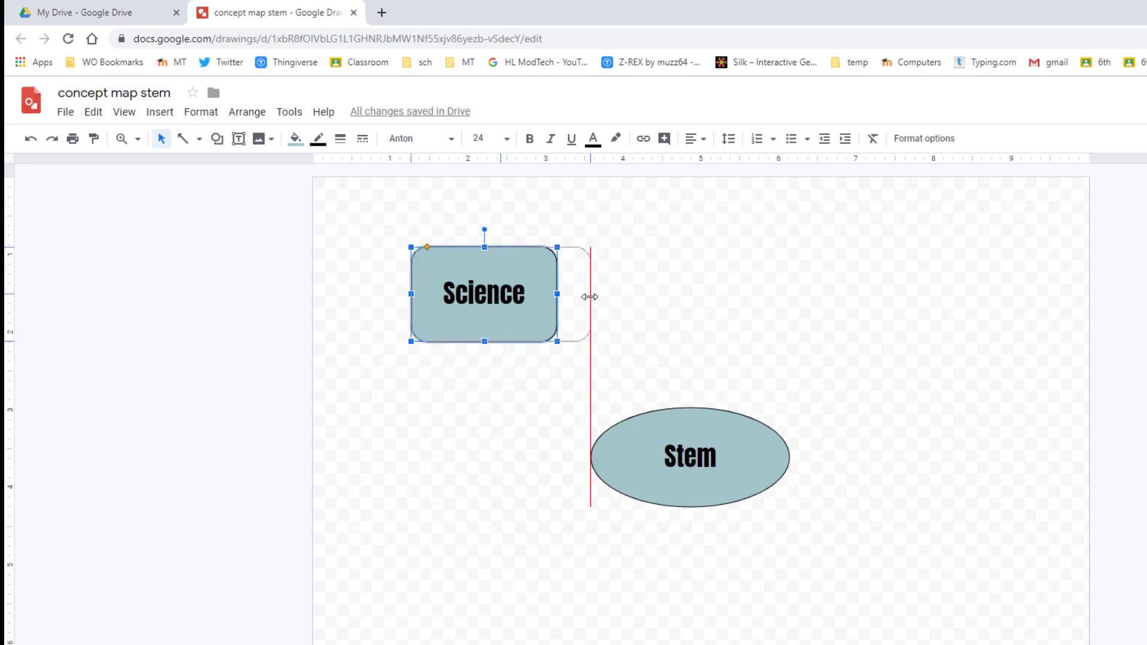
{"action": "left_click_drag", "start_coordinate": [410, 245], "coordinate": [408, 246]}
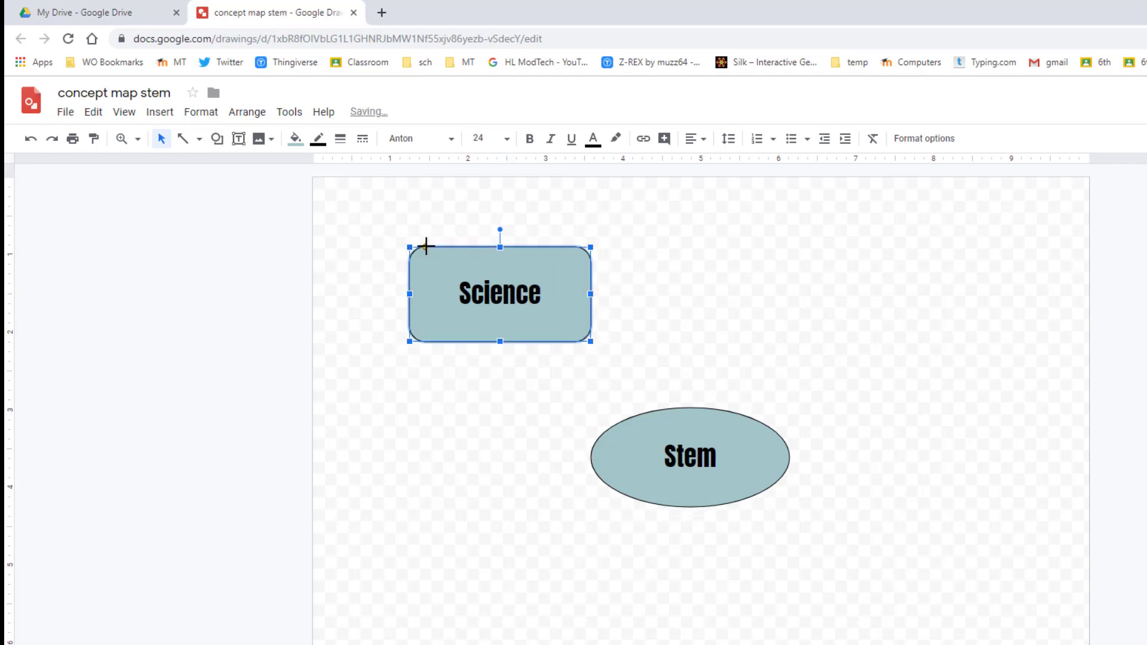
{"action": "mouse_move", "coordinate": [426, 246]}
{"action": "left_mouse_down"}
{"action": "mouse_move", "coordinate": [451, 247]}
{"action": "mouse_move", "coordinate": [436, 248]}
{"action": "left_mouse_up"}
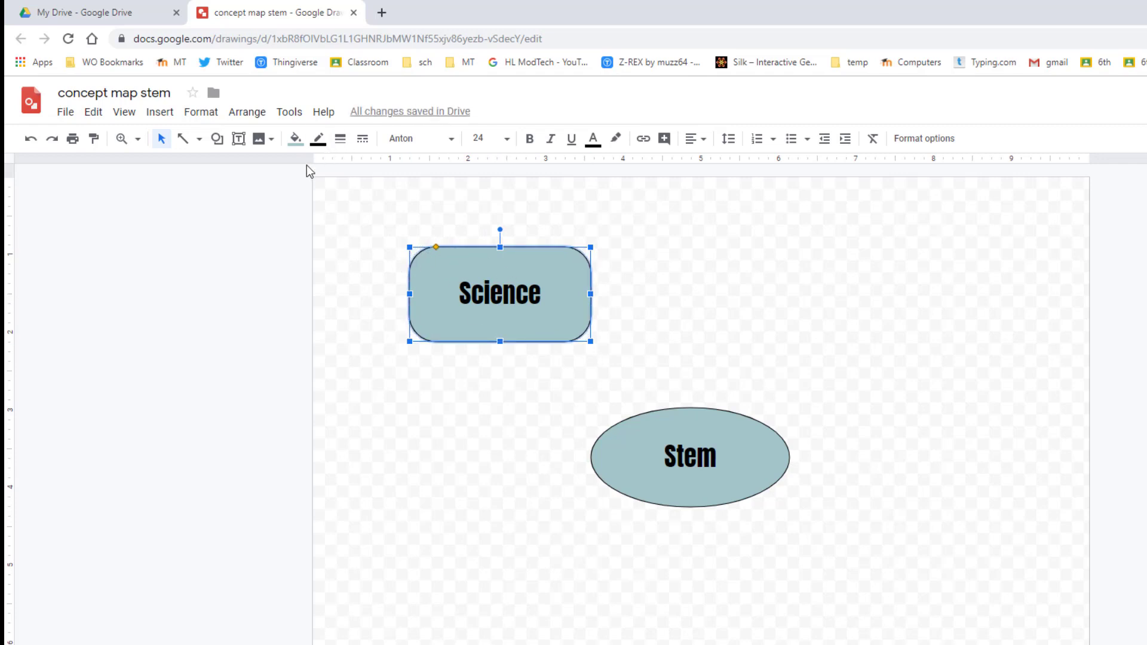
Step: Draw one arrow from the Stem oval up to the Science box, undoing an extra arrow
{"action": "left_click", "coordinate": [199, 138]}
{"action": "left_click", "coordinate": [210, 186]}
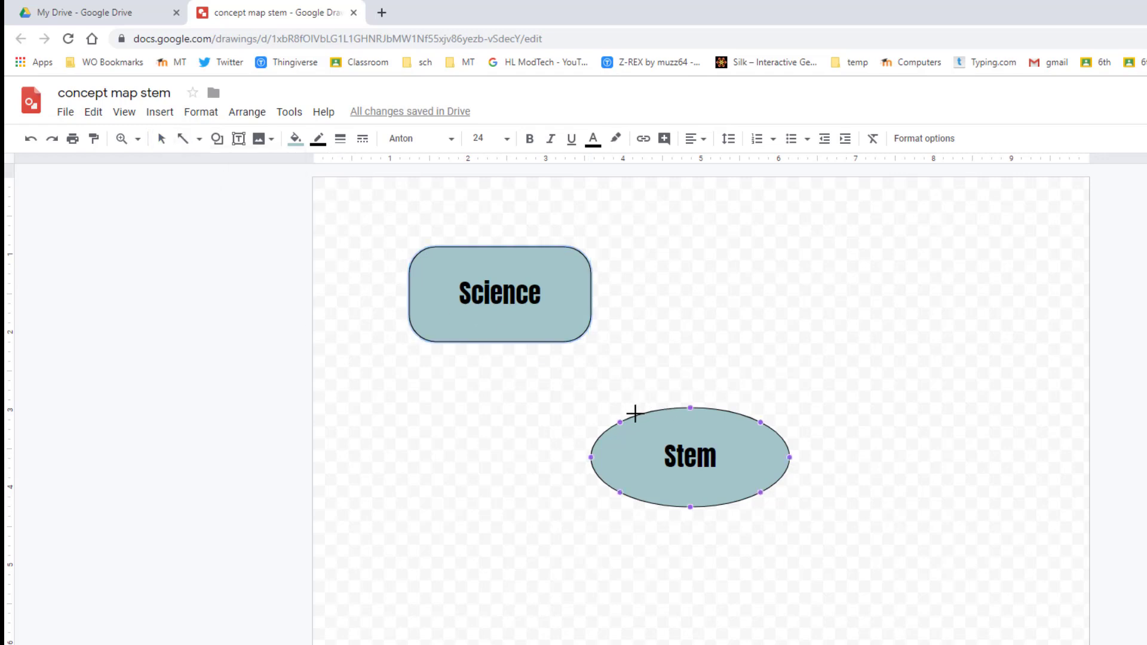
{"action": "left_click_drag", "start_coordinate": [637, 412], "coordinate": [540, 344]}
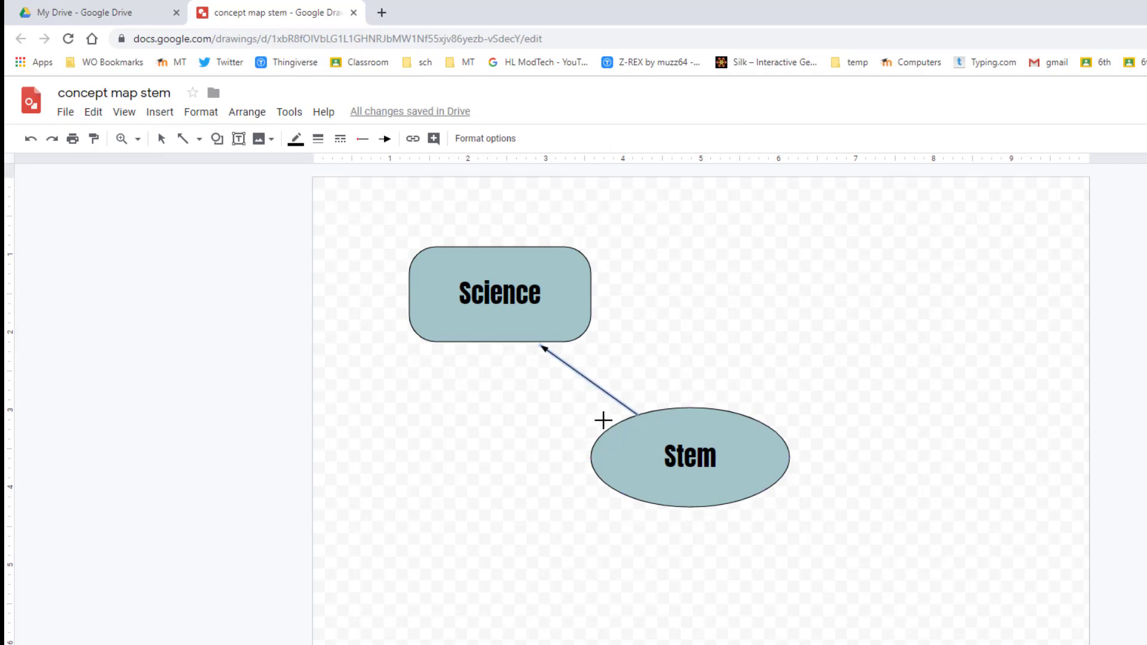
{"action": "mouse_move", "coordinate": [620, 424]}
{"action": "left_mouse_down"}
{"action": "mouse_move", "coordinate": [486, 342]}
{"action": "mouse_move", "coordinate": [502, 346]}
{"action": "left_mouse_up"}
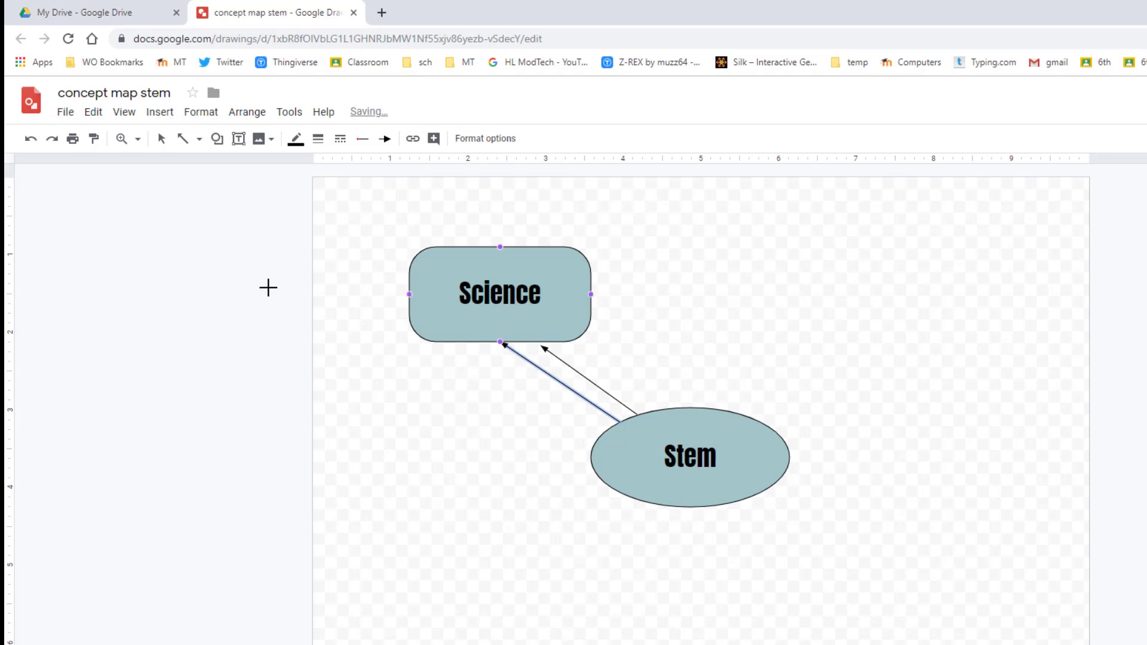
{"action": "left_click", "coordinate": [32, 142]}
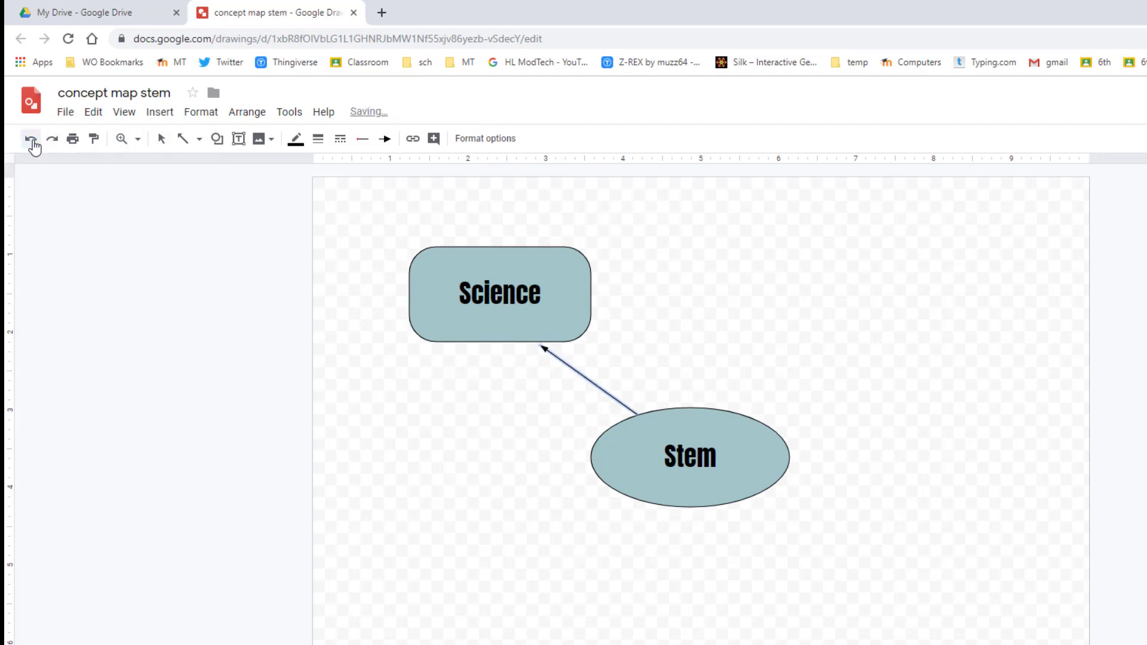